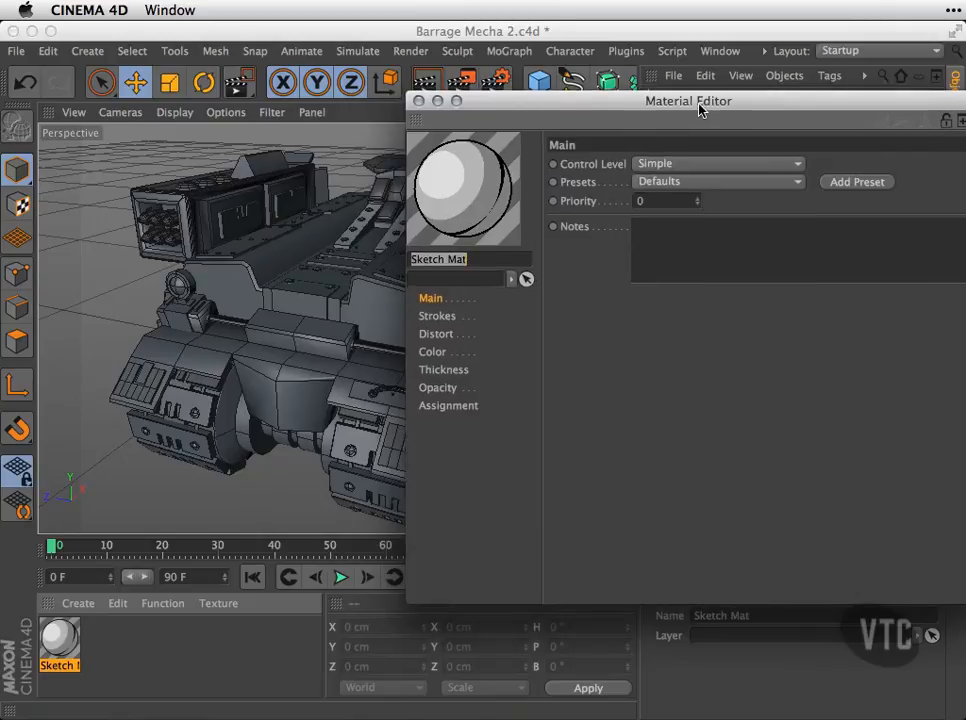
{"action": "left_click_drag", "start_coordinate": [698, 110], "coordinate": [692, 106]}
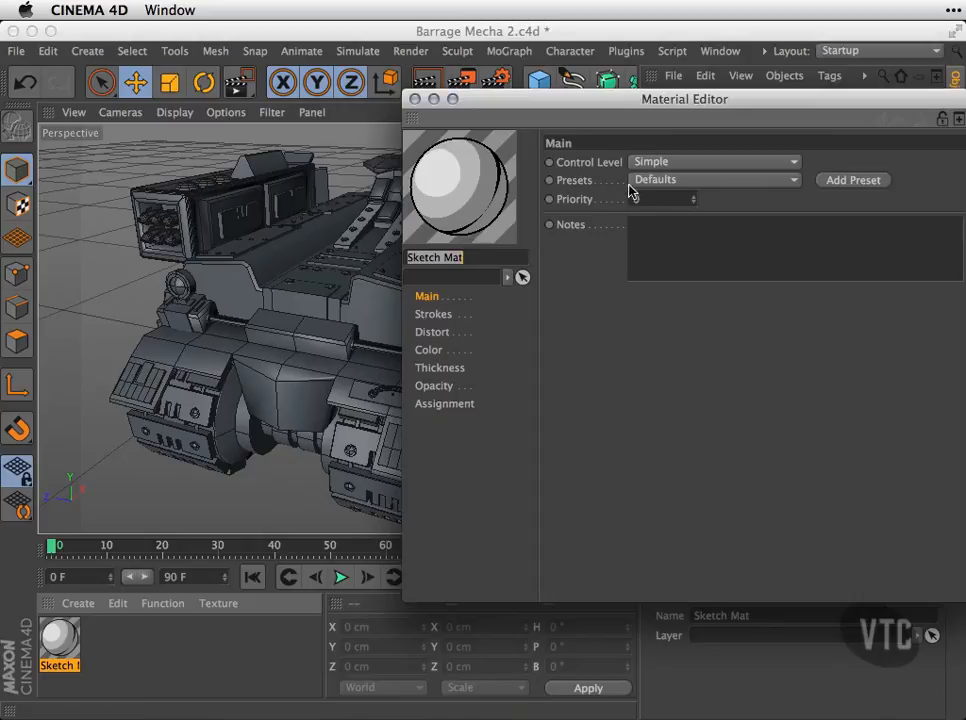
{"action": "left_click", "coordinate": [681, 181]}
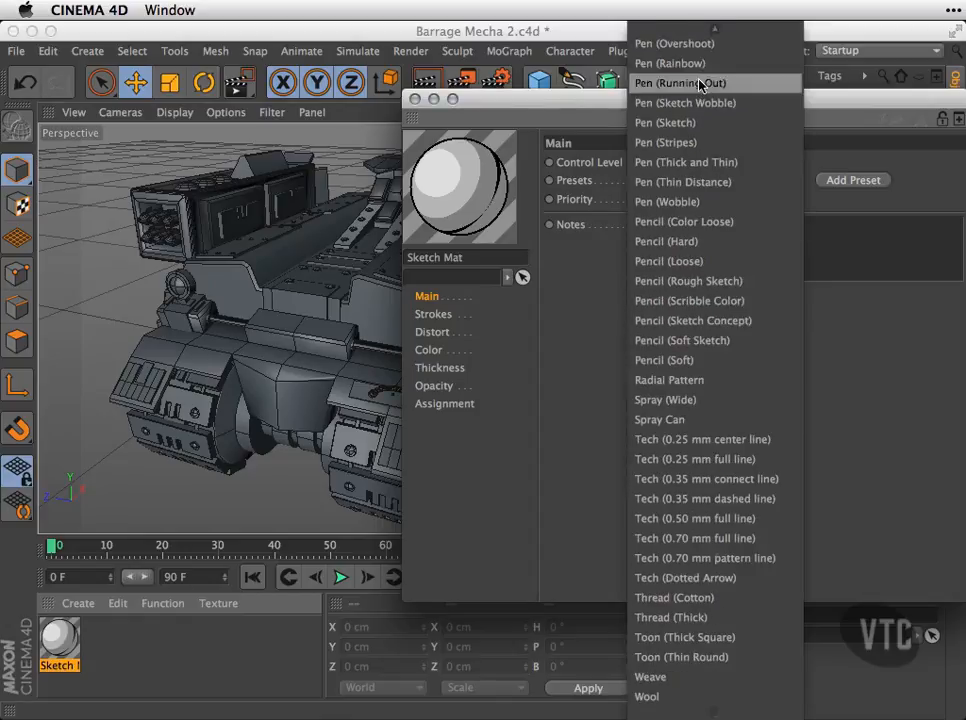
{"action": "mouse_move", "coordinate": [640, 8]}
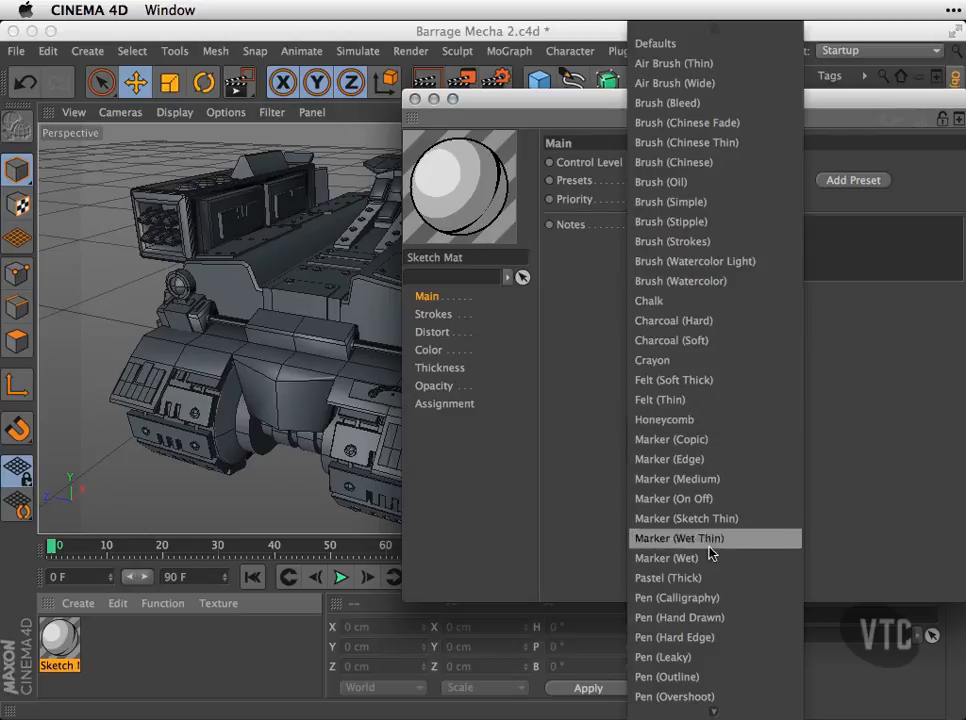
{"action": "scroll", "coordinate": [718, 690], "scroll_direction": "down", "scroll_amount": 10}
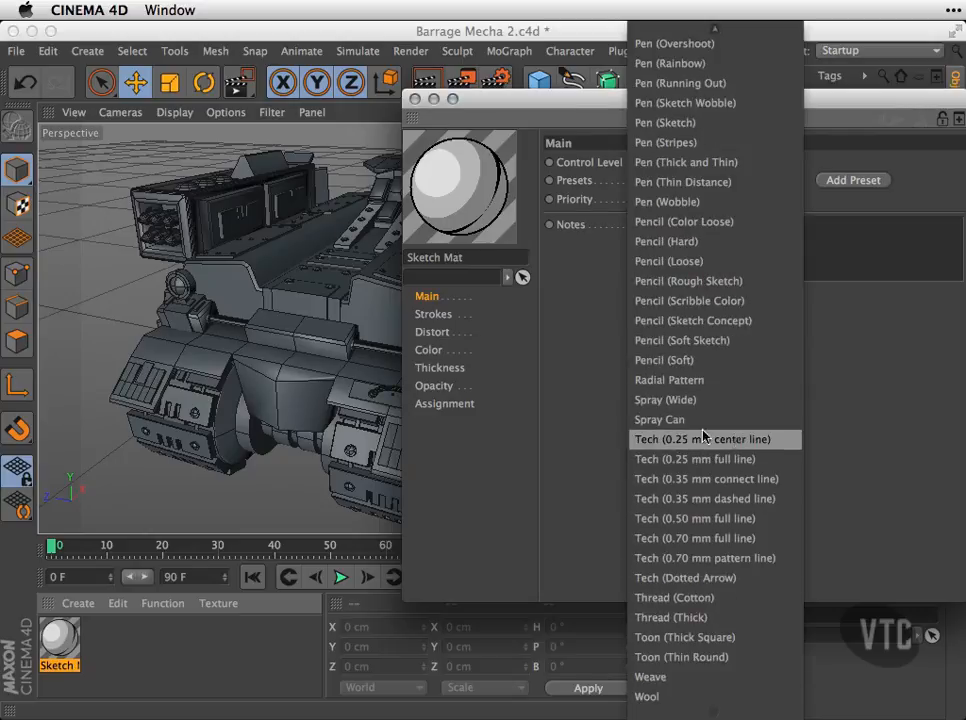
{"action": "left_click", "coordinate": [457, 246]}
Step: Detach the render commands as a floating palette and place it beside the model, clear of the Material Editor
{"action": "left_click_drag", "start_coordinate": [492, 99], "coordinate": [535, 115]}
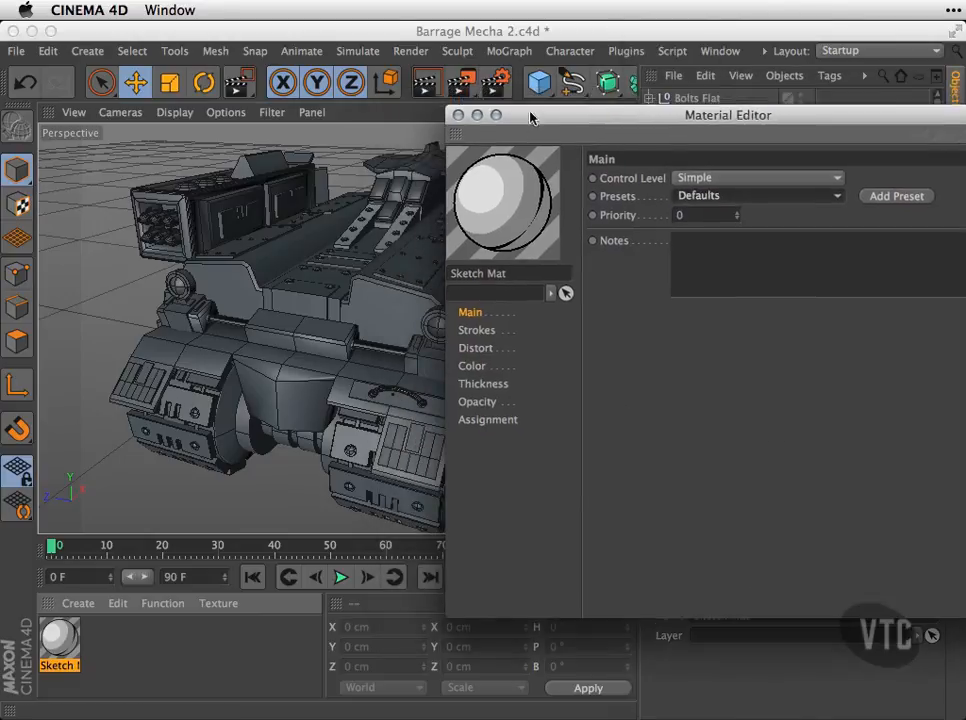
{"action": "left_click", "coordinate": [462, 88]}
{"action": "left_click_drag", "start_coordinate": [462, 88], "coordinate": [118, 26]}
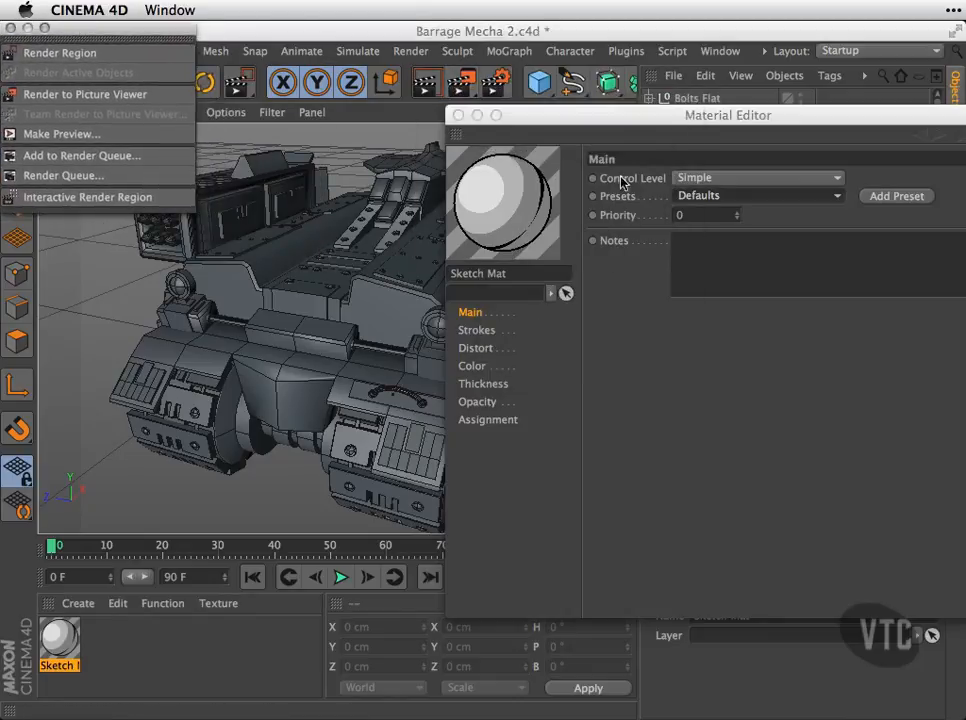
Step: Apply the Pencil (Sketch Concept) preset to the Sketch Mat material
{"action": "left_click_drag", "start_coordinate": [625, 120], "coordinate": [599, 93]}
{"action": "left_click", "coordinate": [718, 152]}
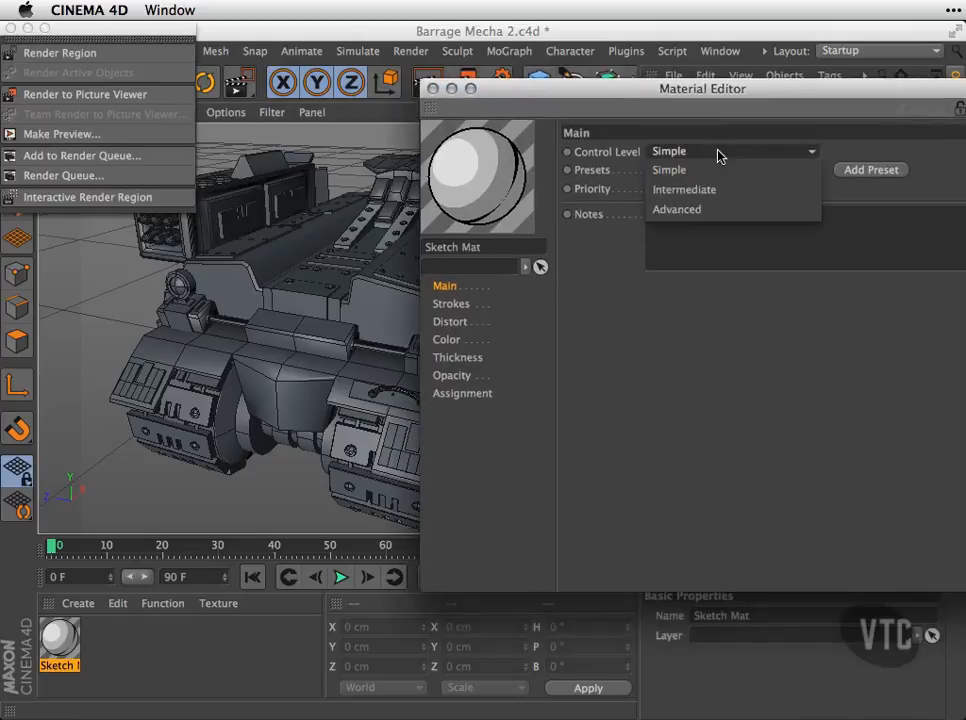
{"action": "left_click", "coordinate": [700, 170]}
{"action": "left_click", "coordinate": [688, 172]}
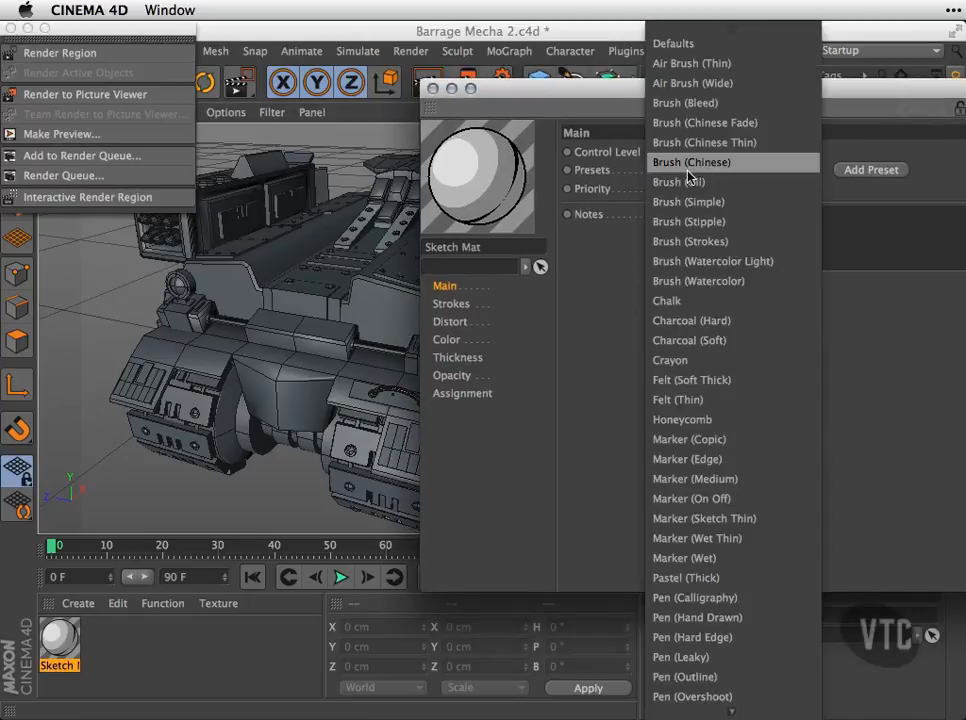
{"action": "scroll", "coordinate": [690, 450], "scroll_direction": "down", "scroll_amount": 10}
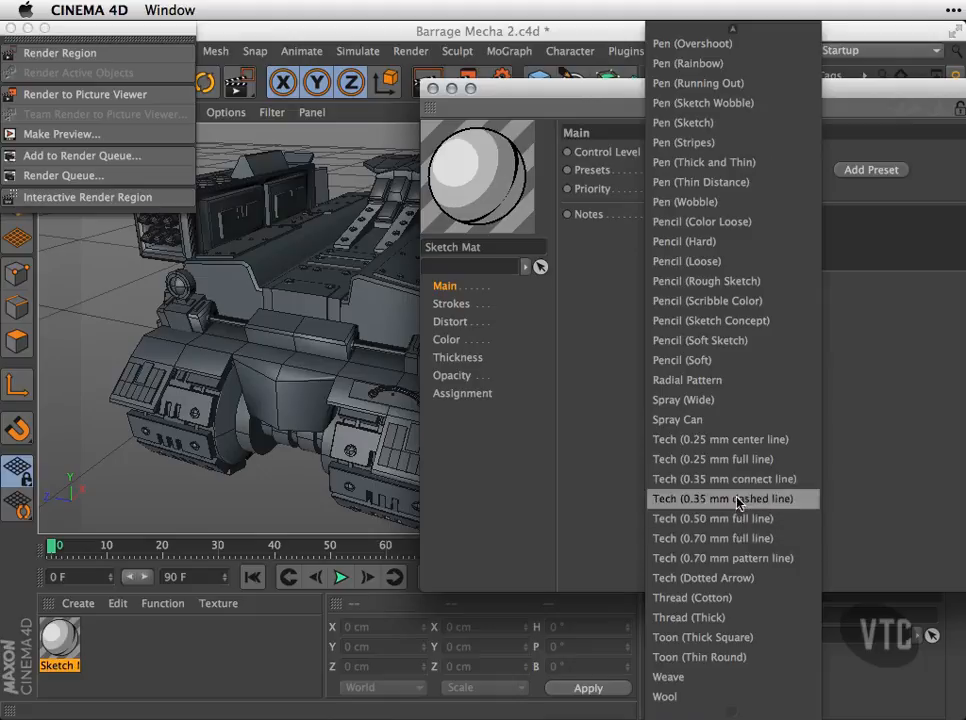
{"action": "mouse_move", "coordinate": [745, 30]}
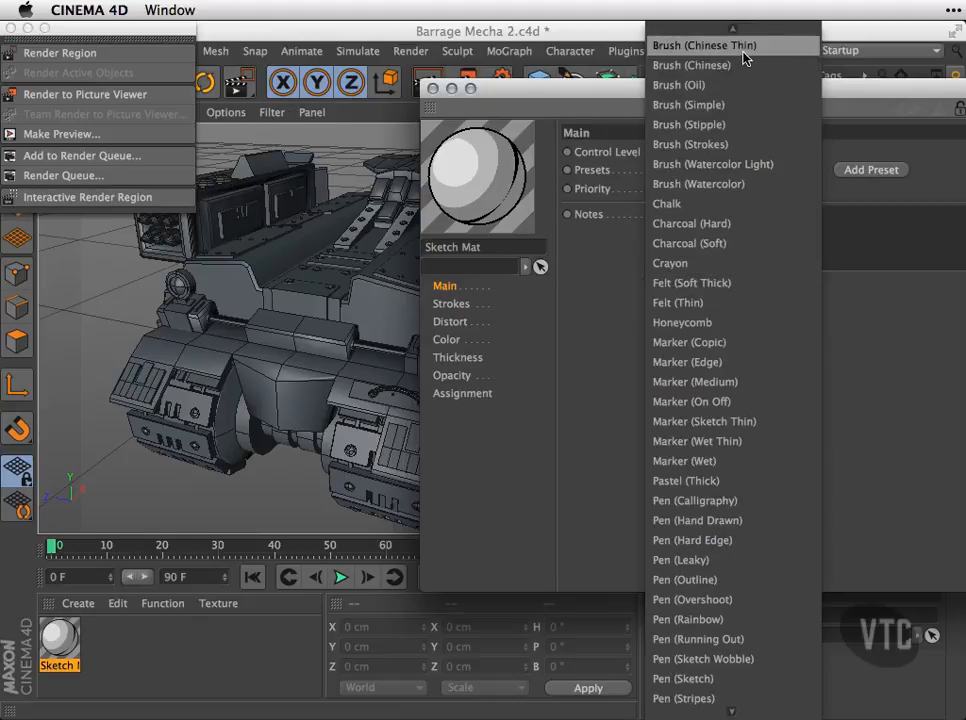
{"action": "scroll", "coordinate": [735, 690], "scroll_direction": "down", "scroll_amount": 10}
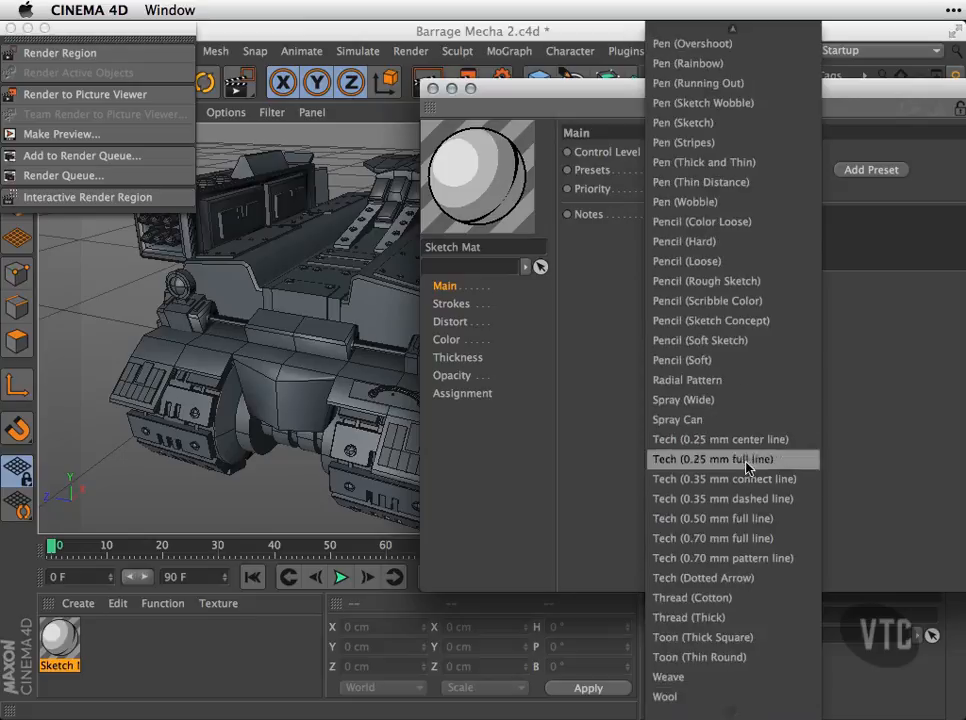
{"action": "left_click", "coordinate": [735, 320]}
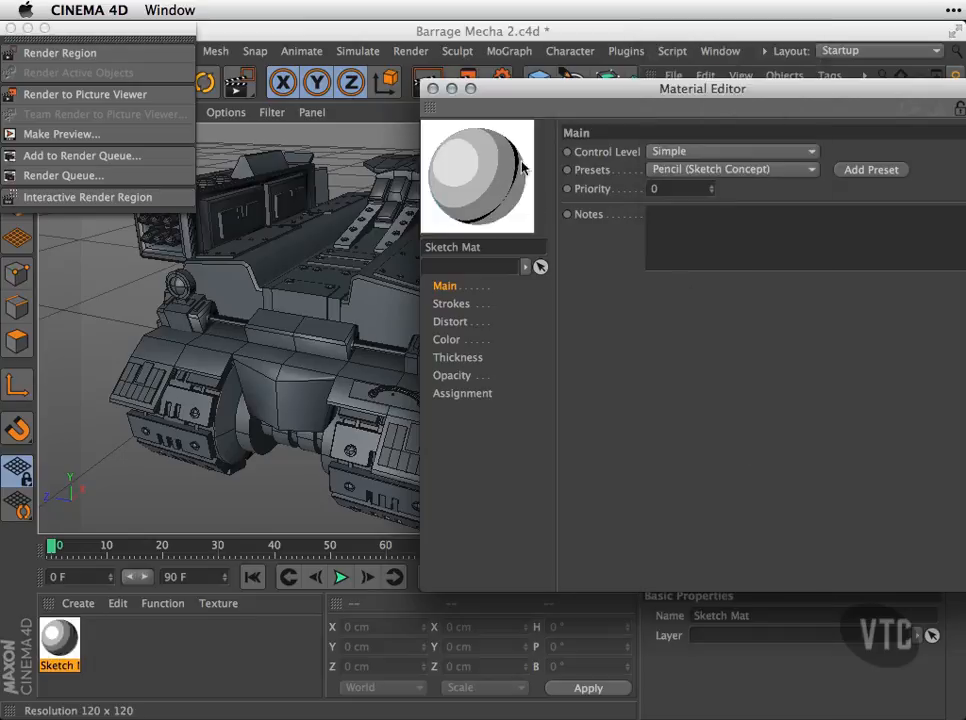
Step: Render a viewport region over the front of the mecha to preview the pencil lines
{"action": "left_click_drag", "start_coordinate": [524, 89], "coordinate": [610, 85]}
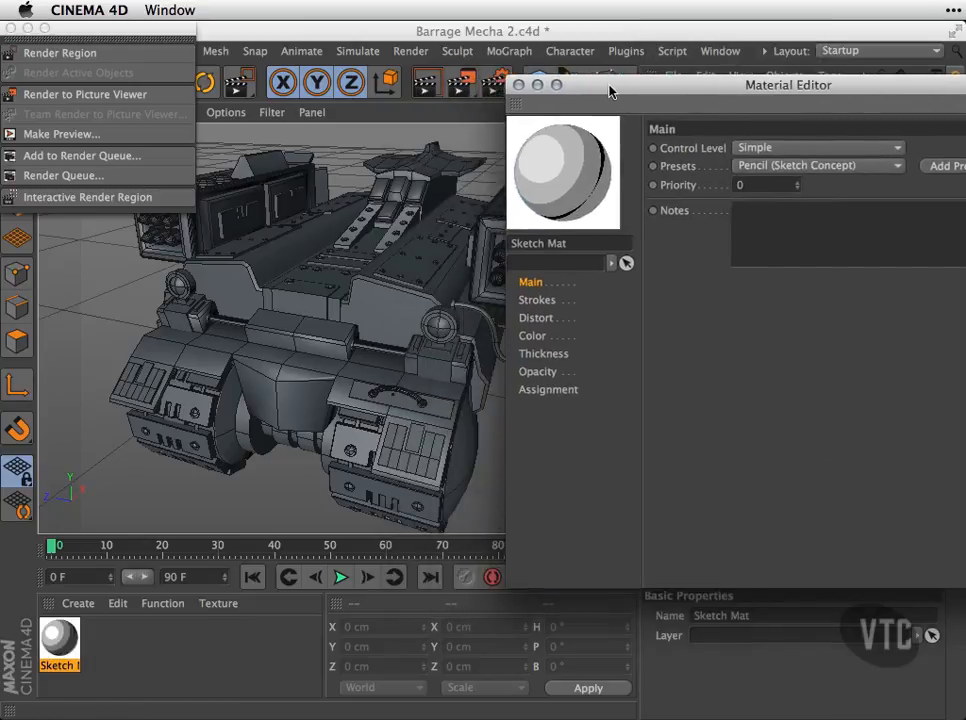
{"action": "left_click", "coordinate": [60, 53]}
{"action": "left_click_drag", "start_coordinate": [241, 146], "coordinate": [472, 526]}
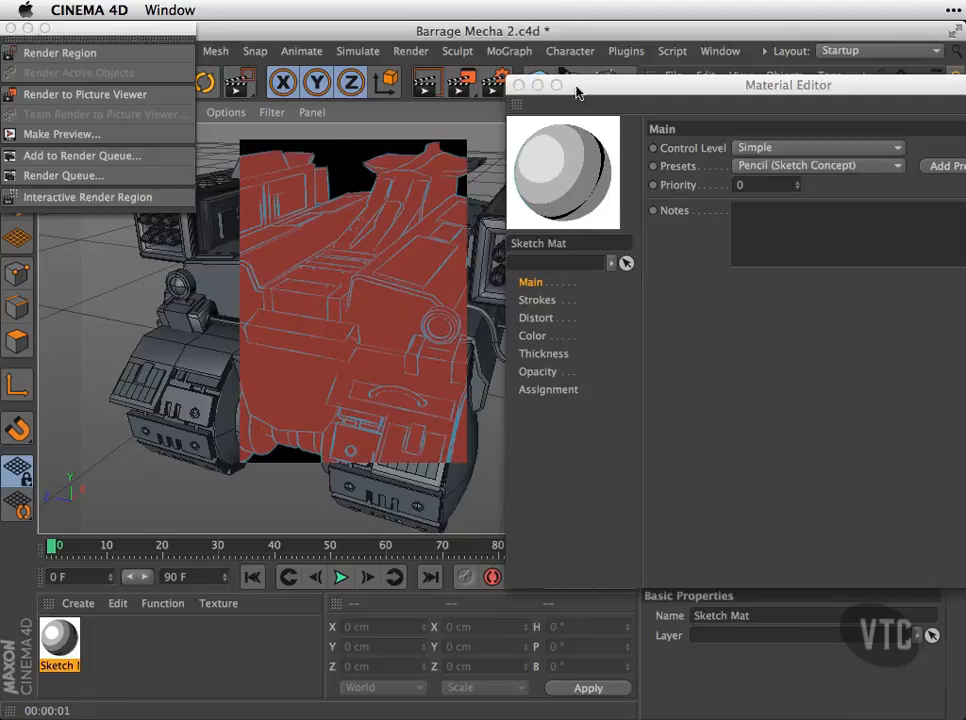
Step: Set the Sketch and Toon shading's custom object color to white (255, 255, 255) in the render settings
{"action": "left_click_drag", "start_coordinate": [572, 85], "coordinate": [561, 86]}
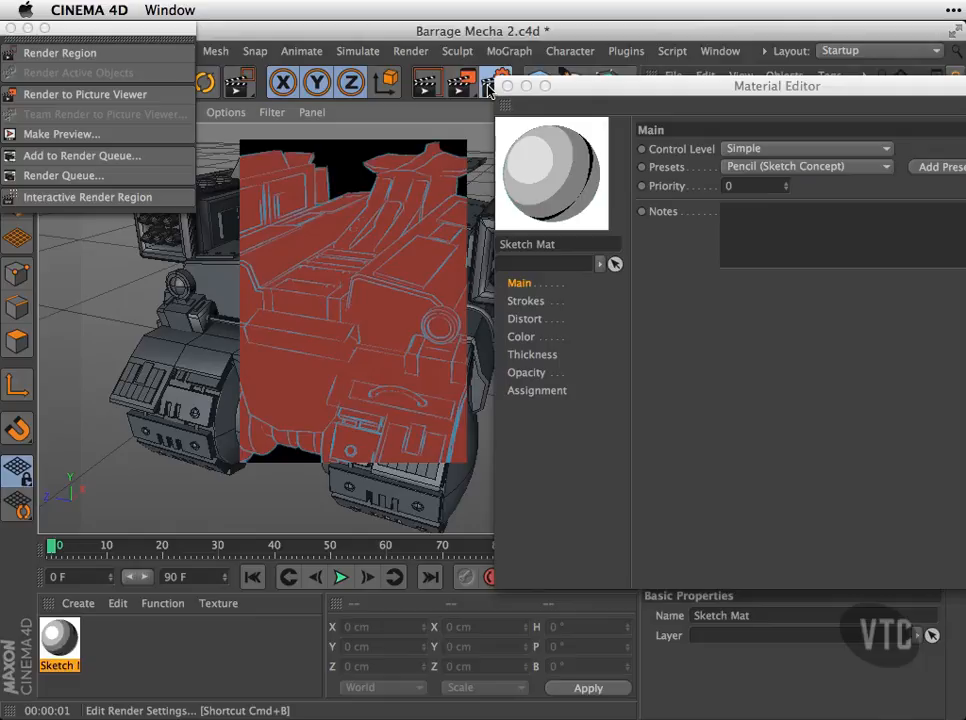
{"action": "left_click", "coordinate": [488, 87]}
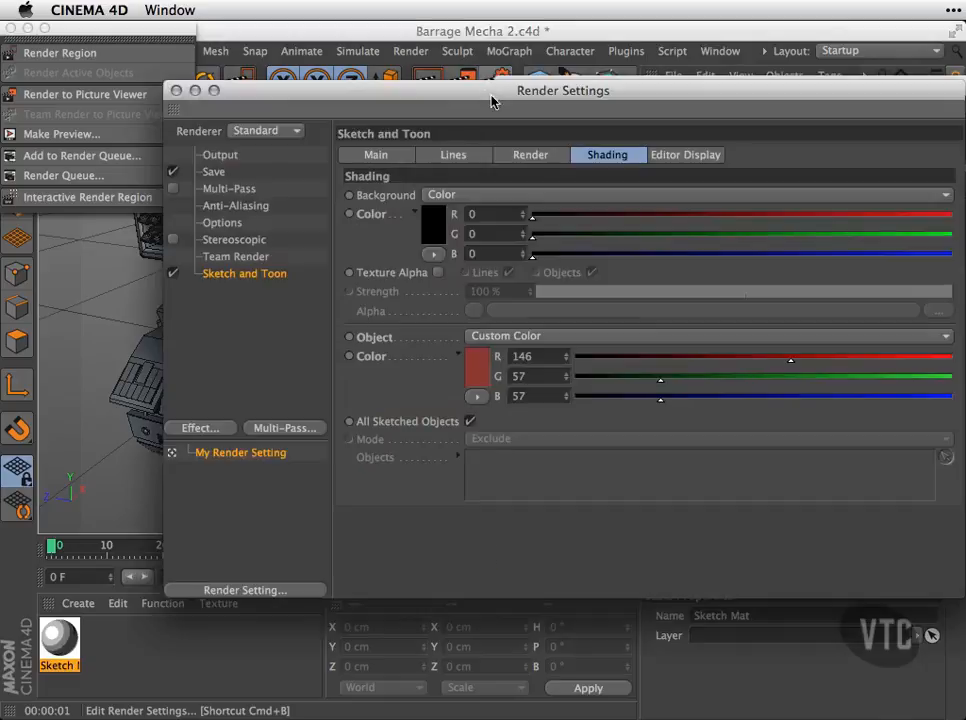
{"action": "left_click", "coordinate": [478, 370]}
{"action": "left_click", "coordinate": [354, 292]}
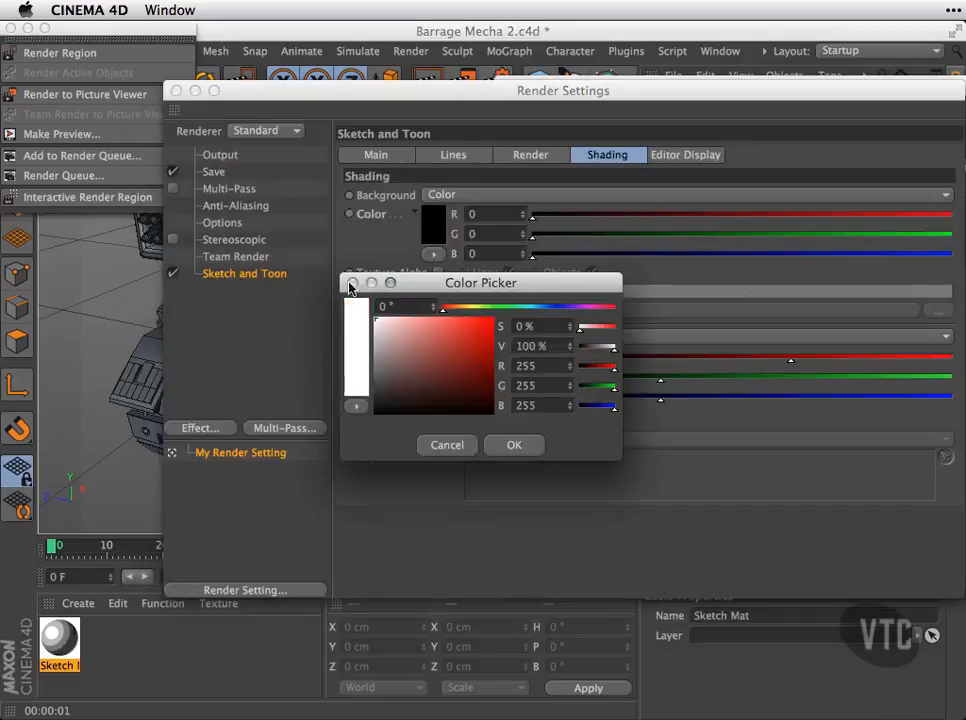
{"action": "left_click", "coordinate": [510, 444]}
Step: Set the Sketch and Toon background color to white (255, 255, 255) and render a region of the mecha again
{"action": "left_click", "coordinate": [436, 232]}
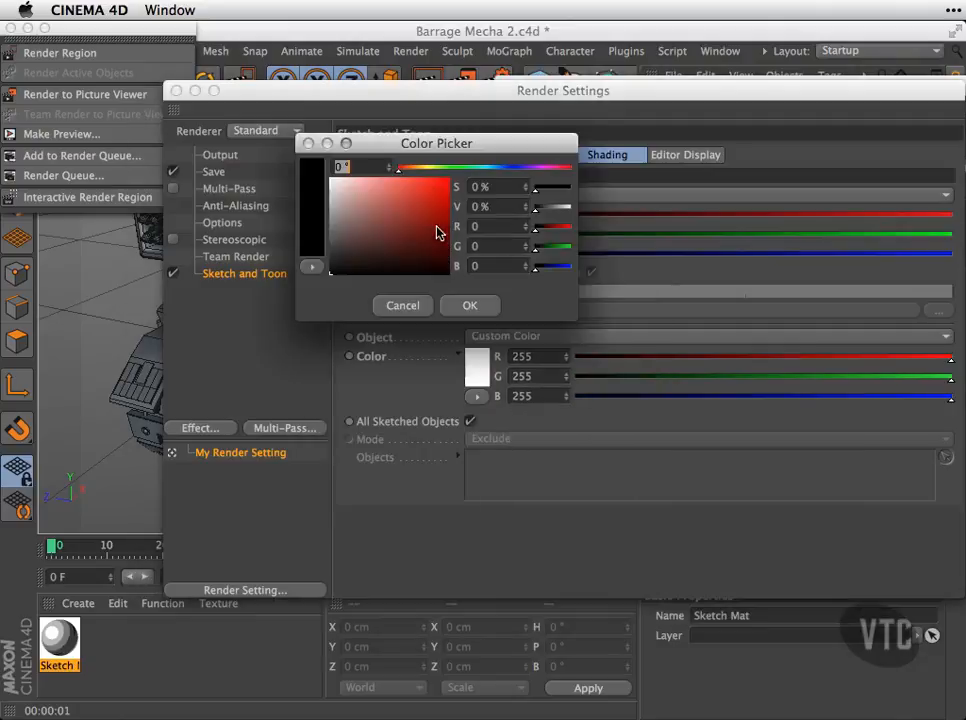
{"action": "left_click_drag", "start_coordinate": [402, 229], "coordinate": [317, 172]}
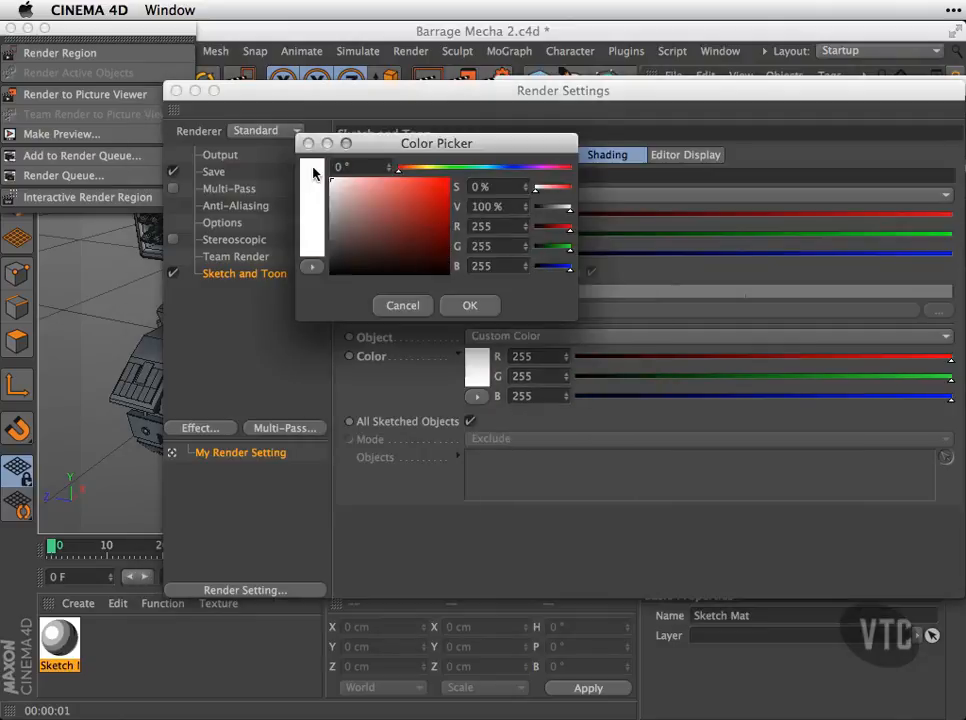
{"action": "left_click", "coordinate": [469, 305]}
{"action": "left_click", "coordinate": [176, 90]}
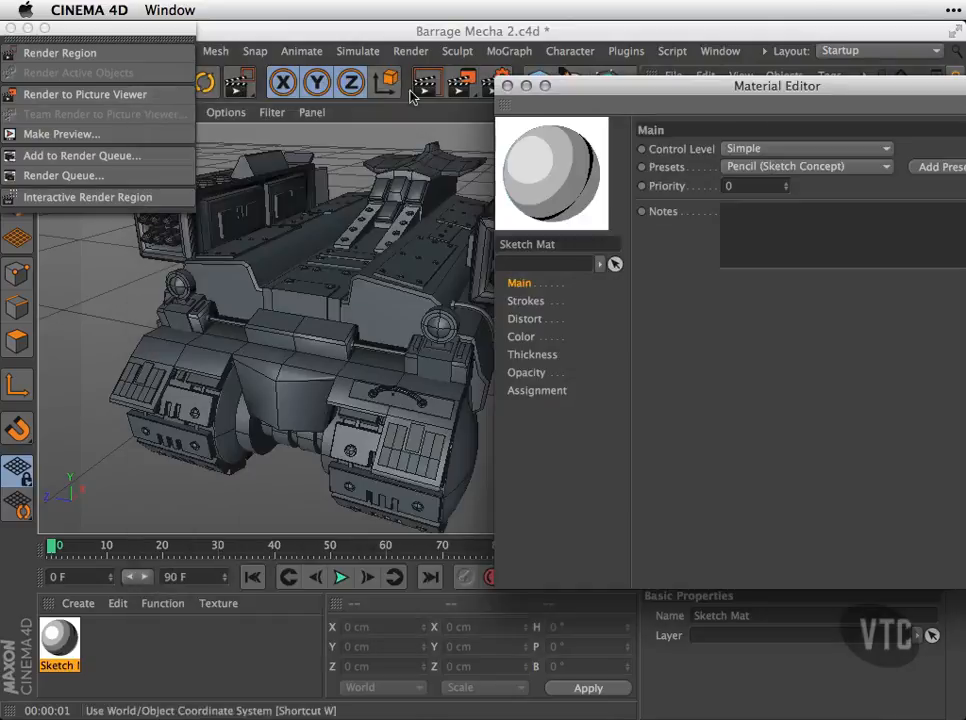
{"action": "left_click", "coordinate": [60, 53]}
{"action": "left_click_drag", "start_coordinate": [251, 147], "coordinate": [473, 485]}
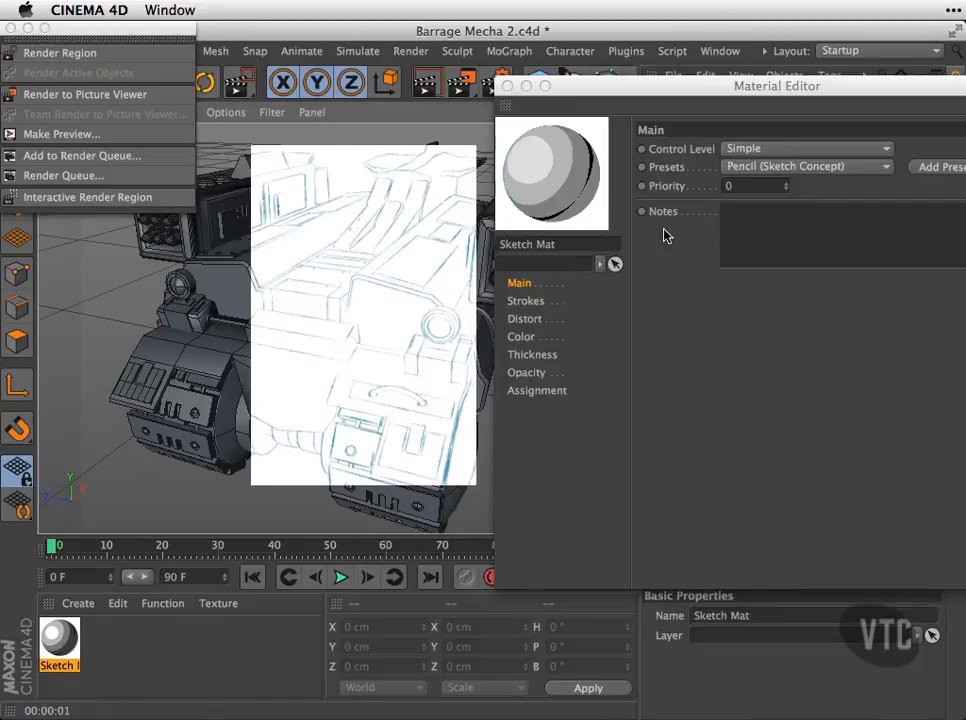
Step: Apply the Brush (Oil) preset to the Sketch Mat and render a region of the mecha to preview it
{"action": "left_click", "coordinate": [803, 176]}
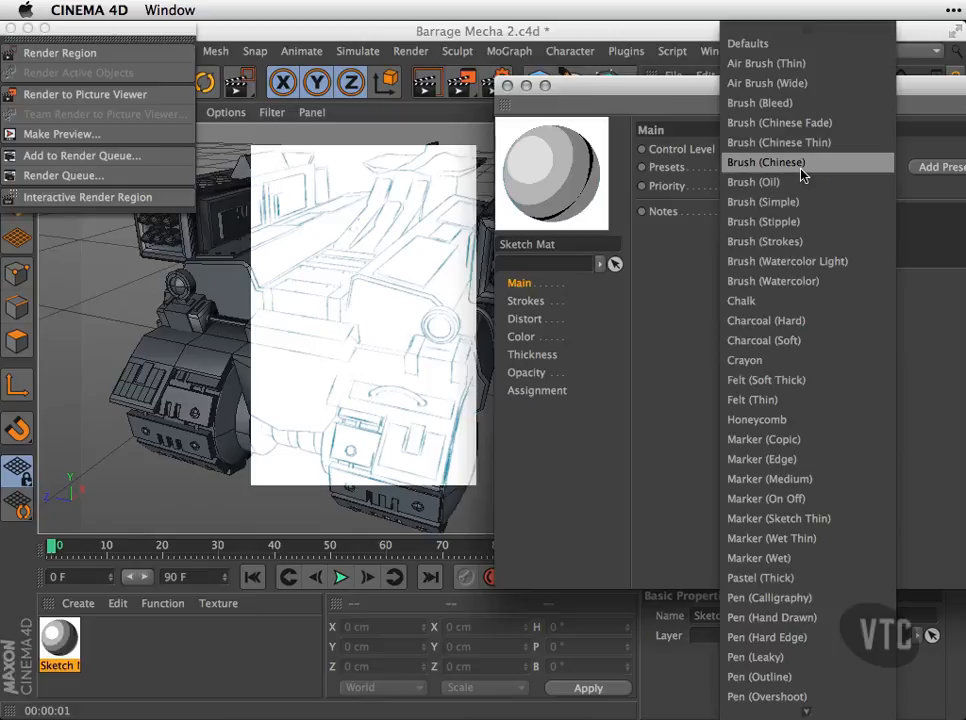
{"action": "left_click", "coordinate": [808, 183]}
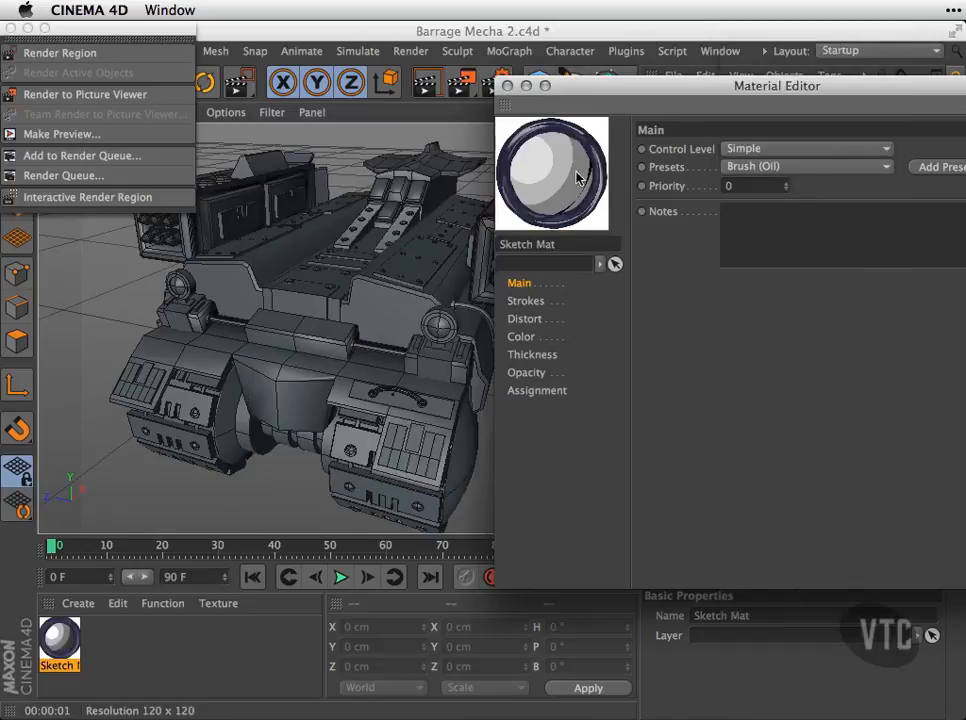
{"action": "left_click", "coordinate": [80, 52]}
{"action": "left_click_drag", "start_coordinate": [230, 153], "coordinate": [455, 375]}
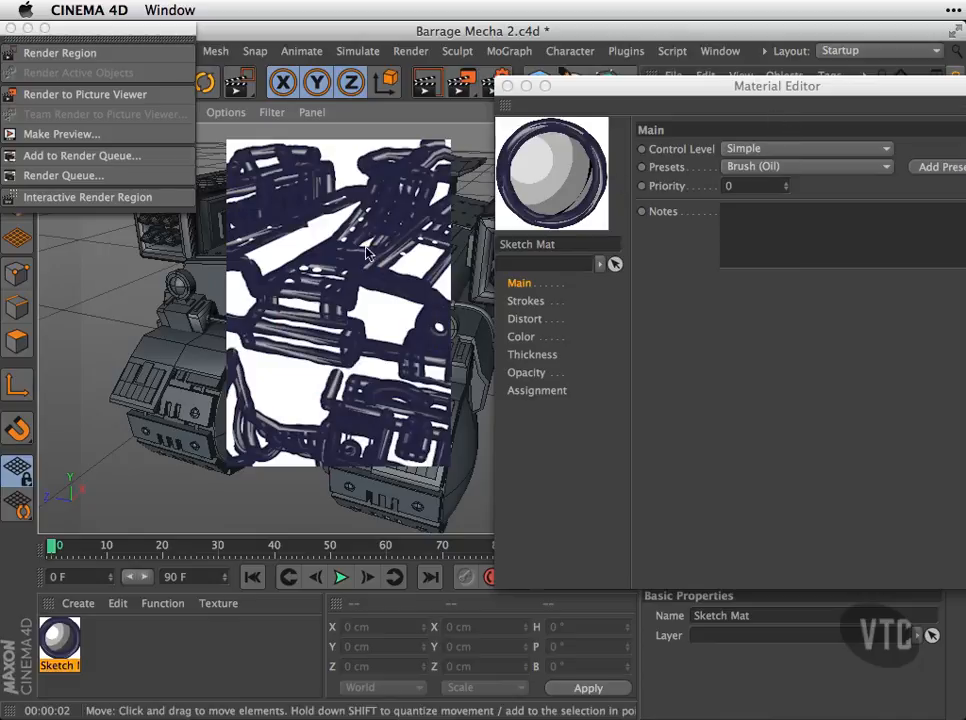
Step: Apply the Tech (0.70 mm full line) preset to the Sketch Mat and render a region of the mecha
{"action": "left_click", "coordinate": [802, 168]}
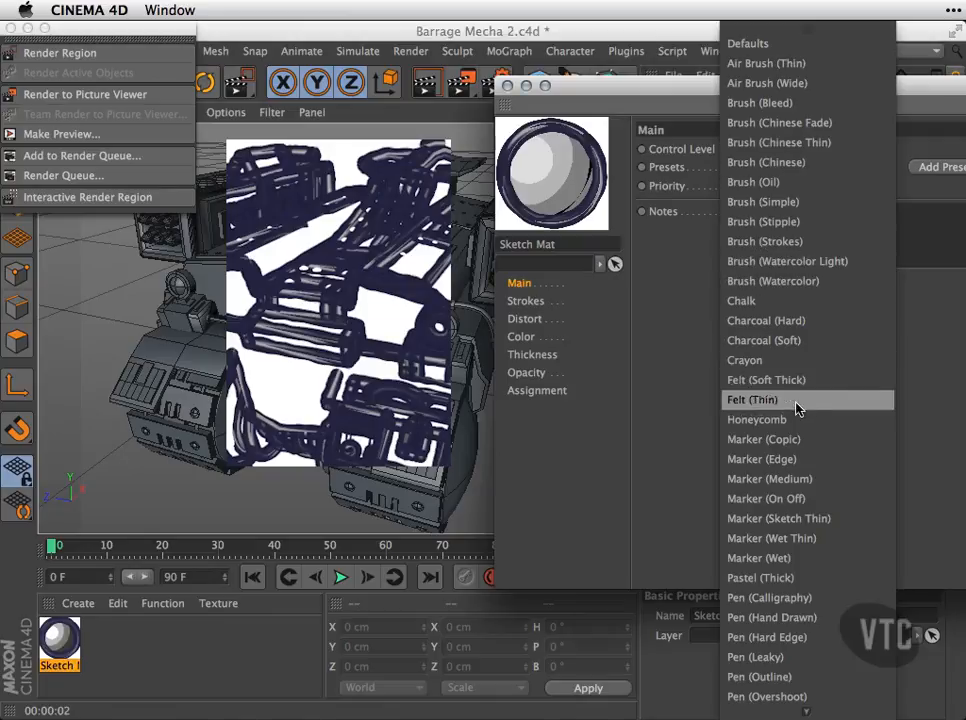
{"action": "scroll", "coordinate": [790, 680], "scroll_direction": "down", "scroll_amount": 10}
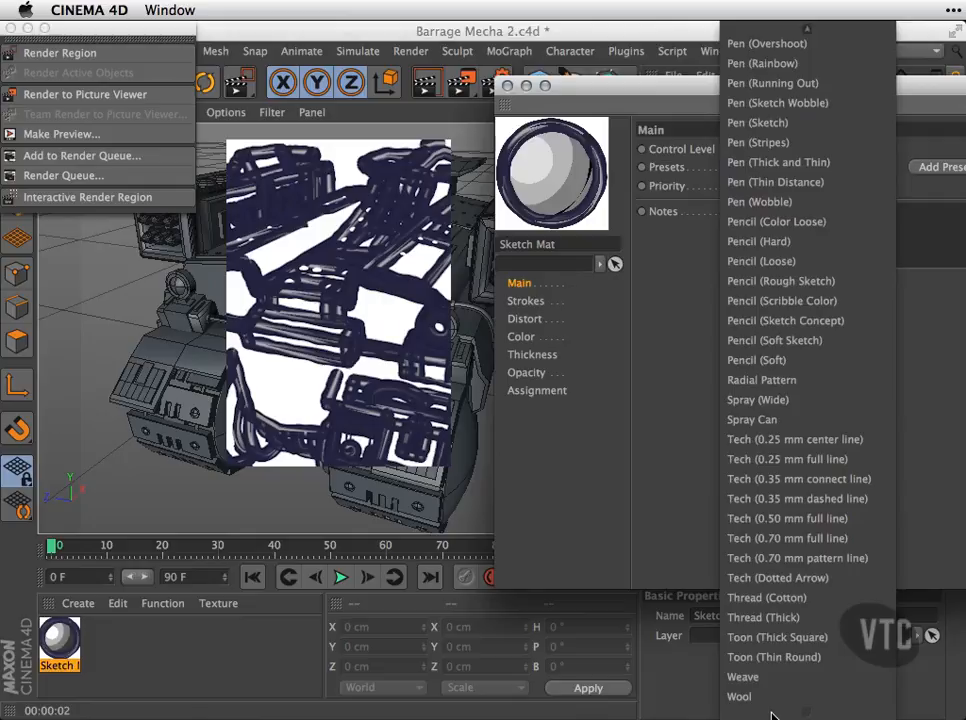
{"action": "left_click", "coordinate": [828, 546]}
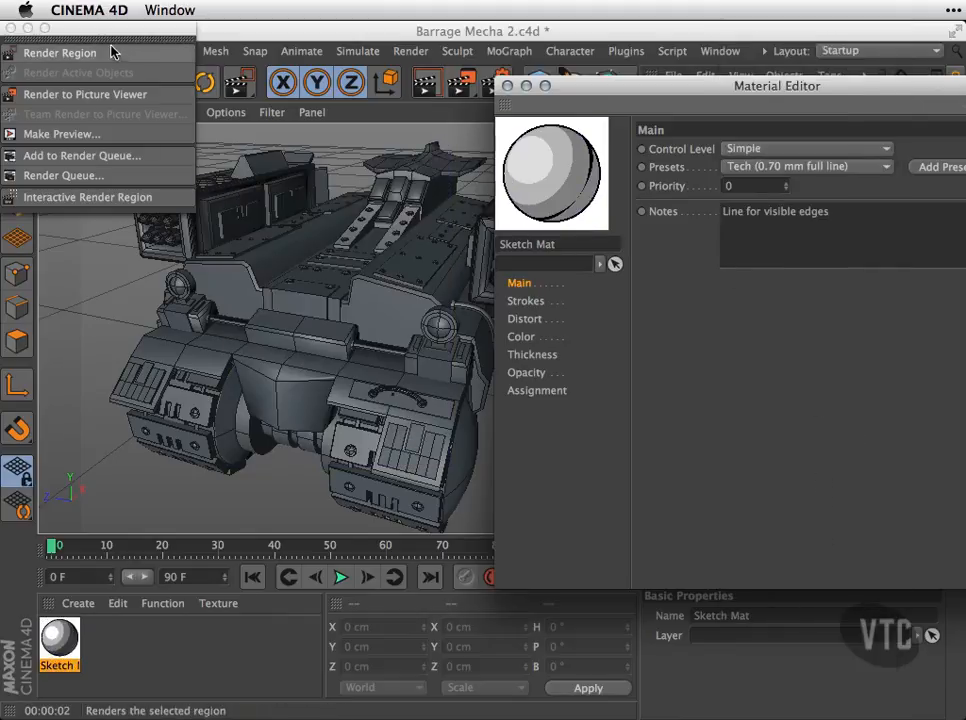
{"action": "left_click", "coordinate": [60, 52]}
{"action": "left_click_drag", "start_coordinate": [230, 127], "coordinate": [466, 491]}
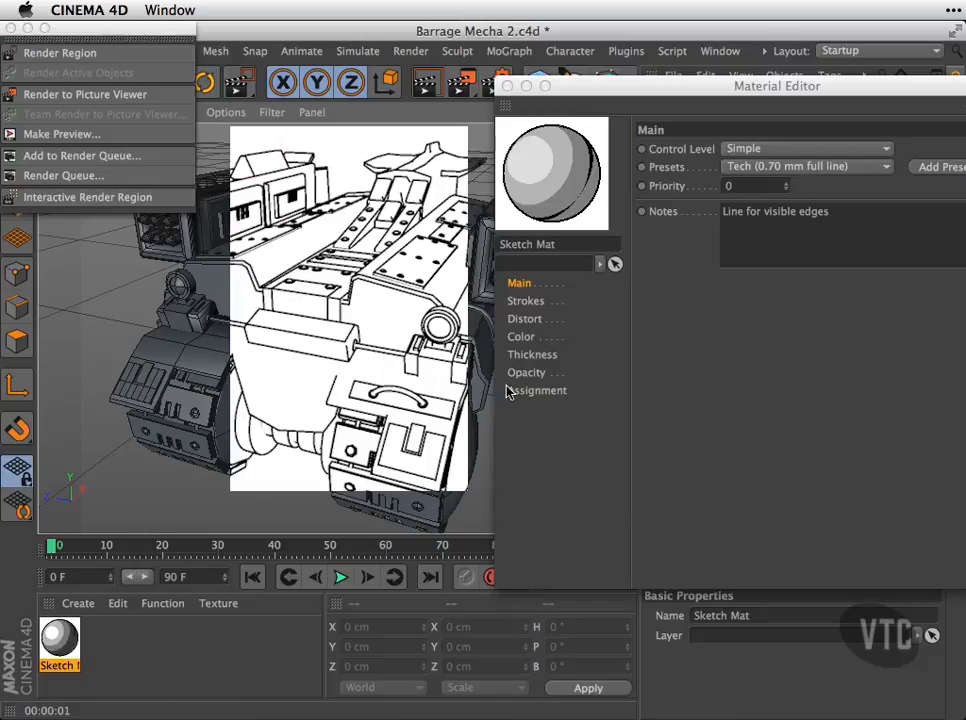
Step: Apply the Felt (Soft Thick) preset to the Sketch Mat and render a region of the mecha
{"action": "left_click", "coordinate": [825, 166]}
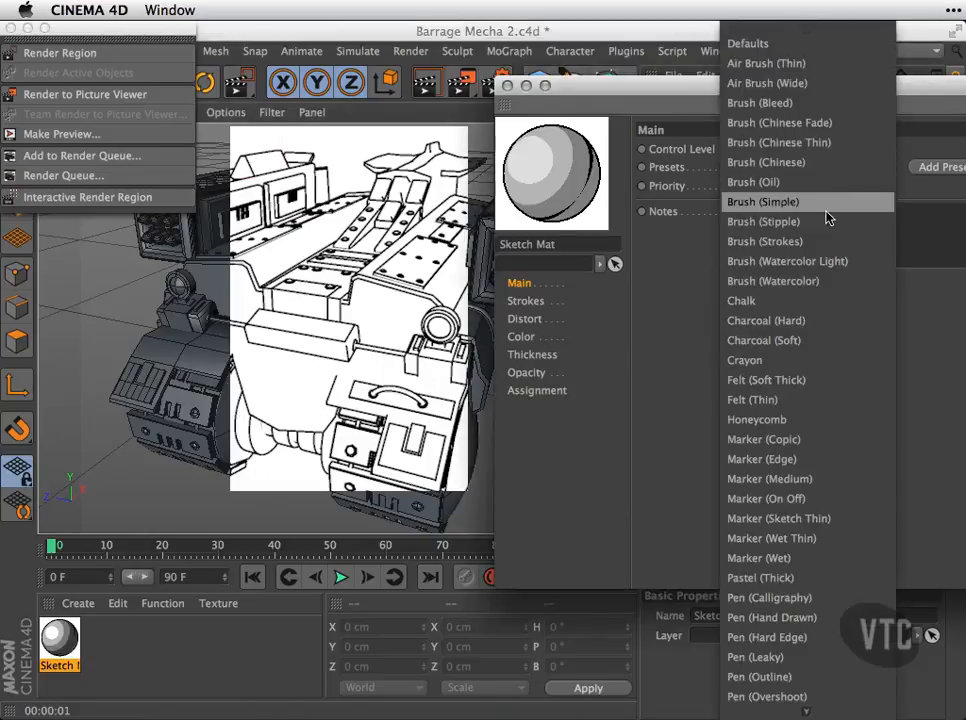
{"action": "left_click", "coordinate": [790, 382]}
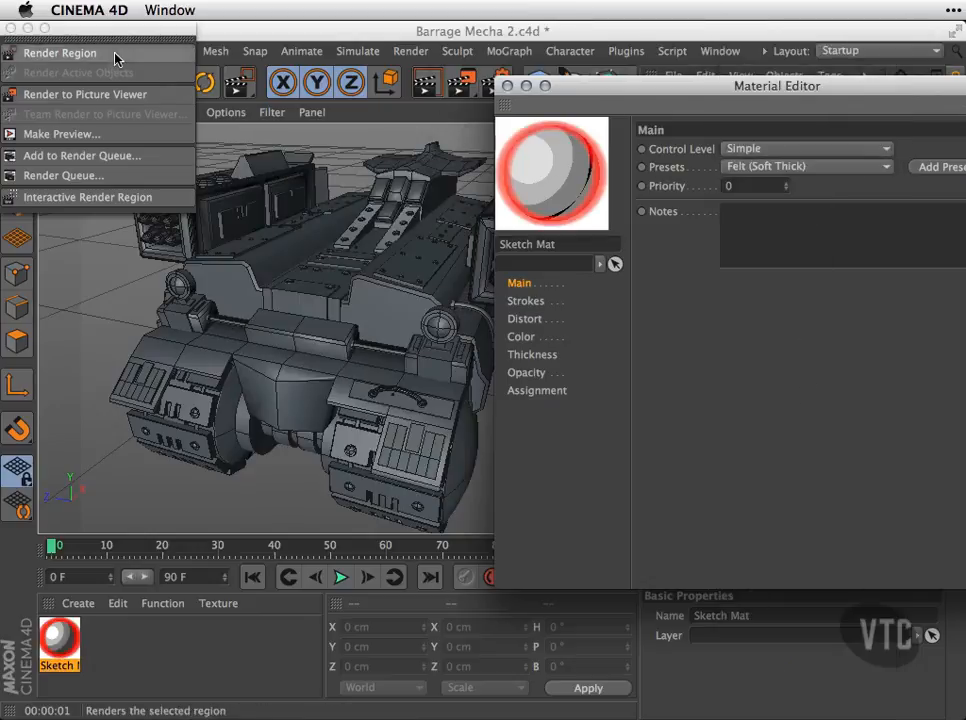
{"action": "left_click", "coordinate": [84, 52]}
{"action": "left_click_drag", "start_coordinate": [230, 152], "coordinate": [330, 345]}
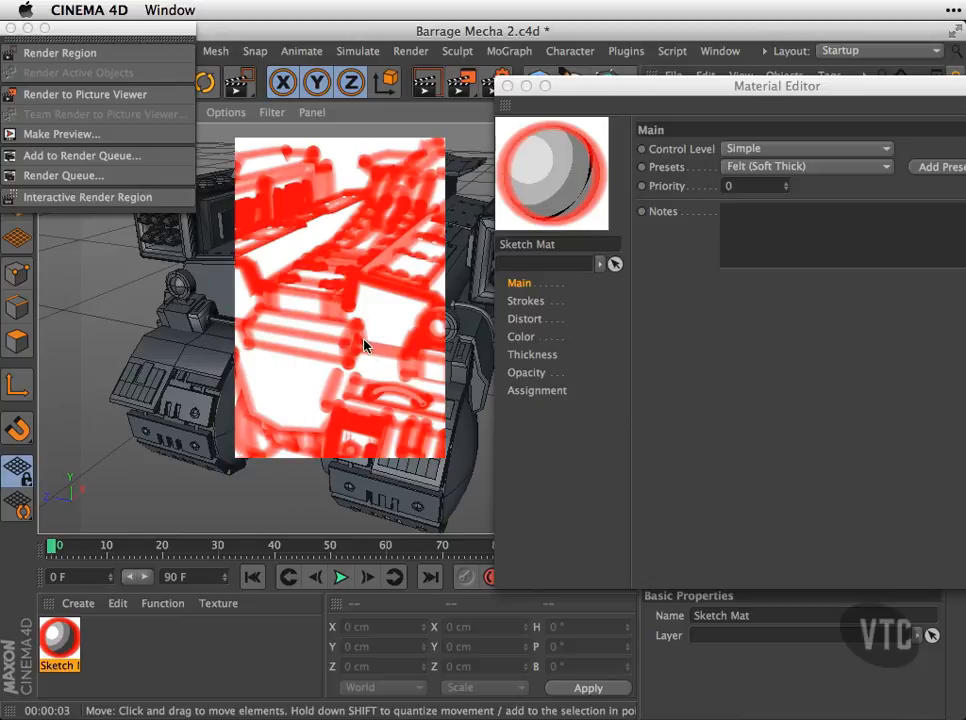
Step: Apply the Tech (0.25 mm full line) preset to the Sketch Mat material
{"action": "left_click", "coordinate": [790, 168]}
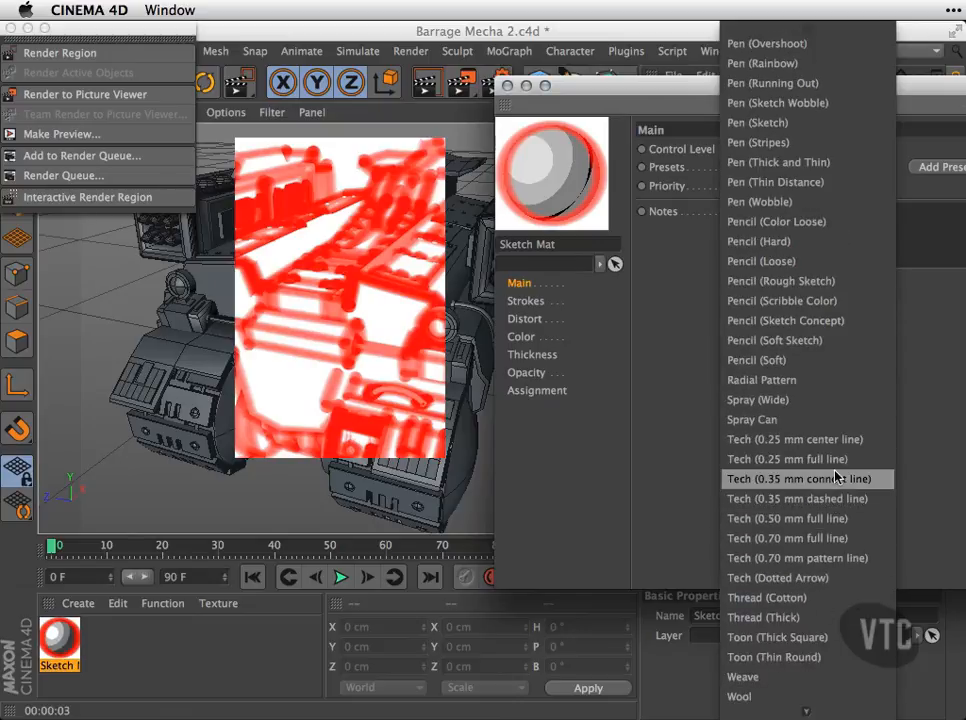
{"action": "left_click", "coordinate": [839, 465]}
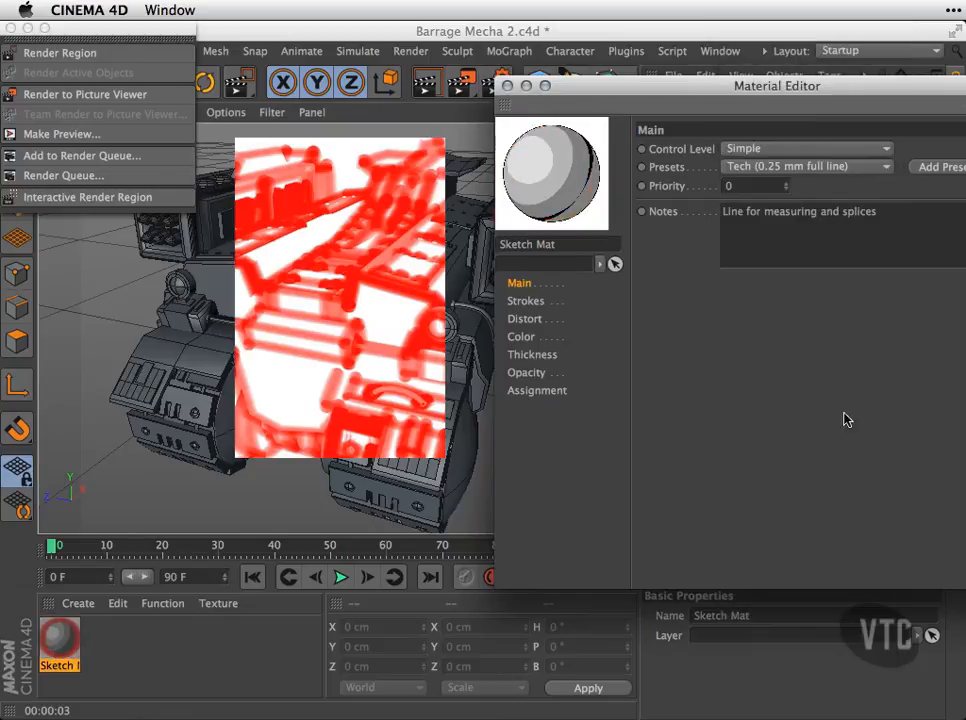
{"action": "left_click_drag", "start_coordinate": [720, 97], "coordinate": [688, 104]}
Step: Increase the Sketch Mat's line thickness well beyond the preset's value
{"action": "left_click", "coordinate": [494, 308]}
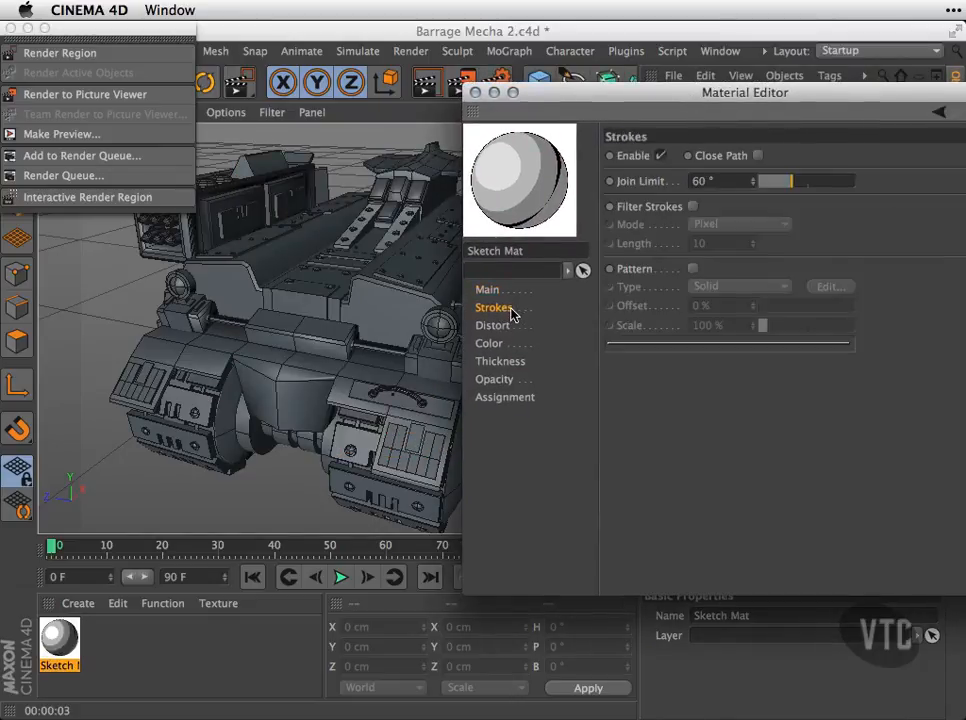
{"action": "left_click", "coordinate": [514, 368]}
{"action": "left_click_drag", "start_coordinate": [744, 157], "coordinate": [803, 166]}
Step: Change the Sketch Mat's line color from black to a medium blue
{"action": "left_click", "coordinate": [495, 343]}
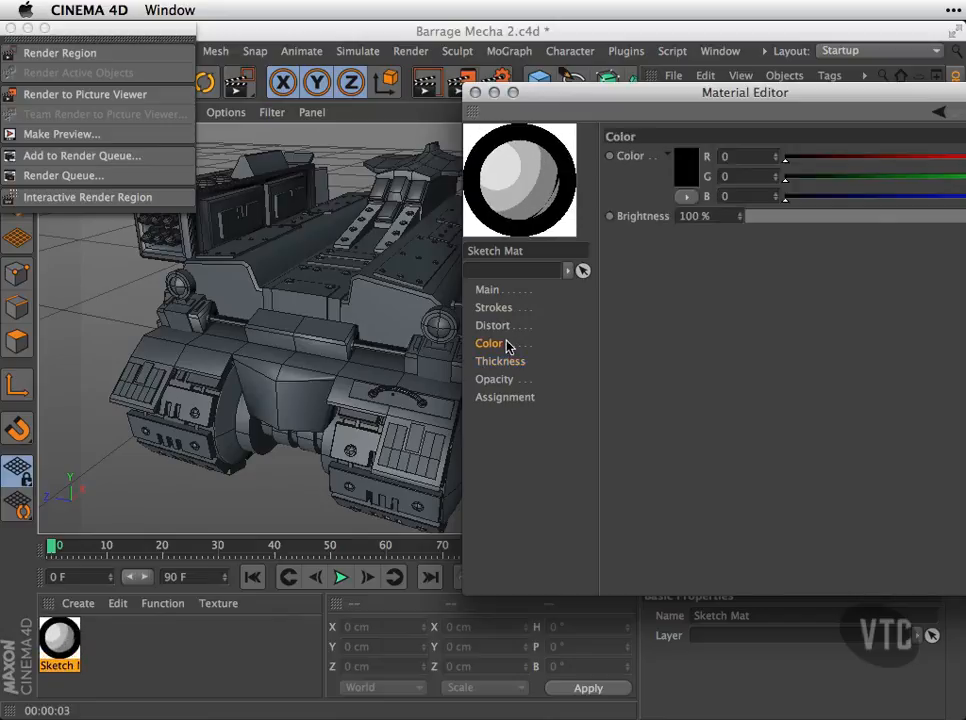
{"action": "left_click", "coordinate": [697, 162]}
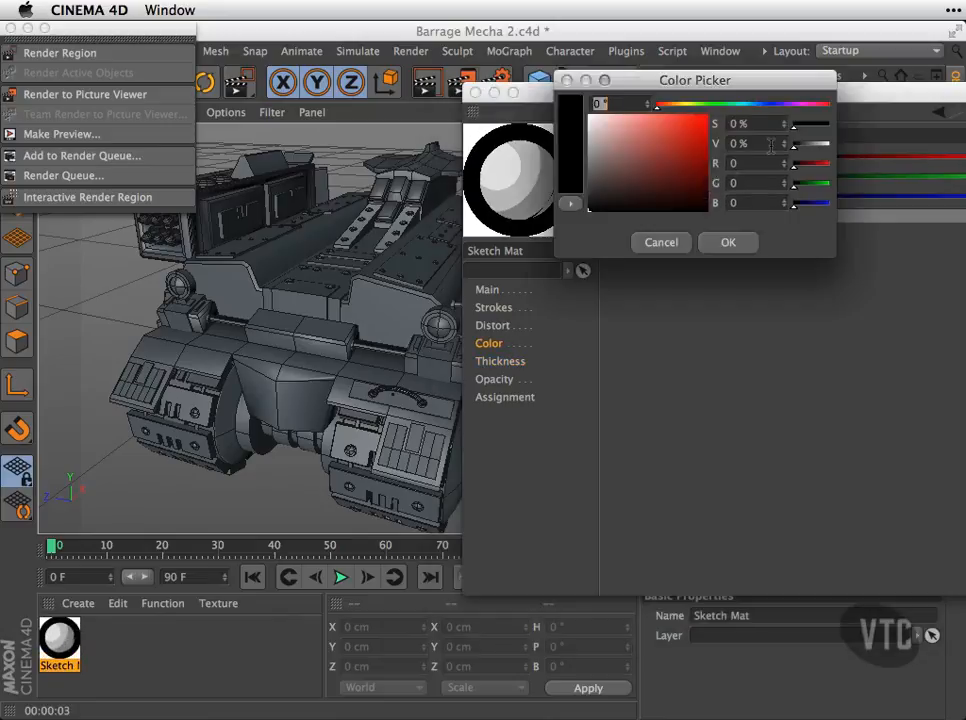
{"action": "left_click", "coordinate": [771, 106]}
{"action": "left_click_drag", "start_coordinate": [771, 106], "coordinate": [751, 106]}
{"action": "left_click", "coordinate": [662, 132]}
{"action": "left_click", "coordinate": [669, 136]}
{"action": "left_click", "coordinate": [728, 242]}
Step: Review the Sketch Mat's Opacity, Distort and Strokes settings, and render a region of the mecha with the thick blue lines
{"action": "left_click", "coordinate": [511, 381]}
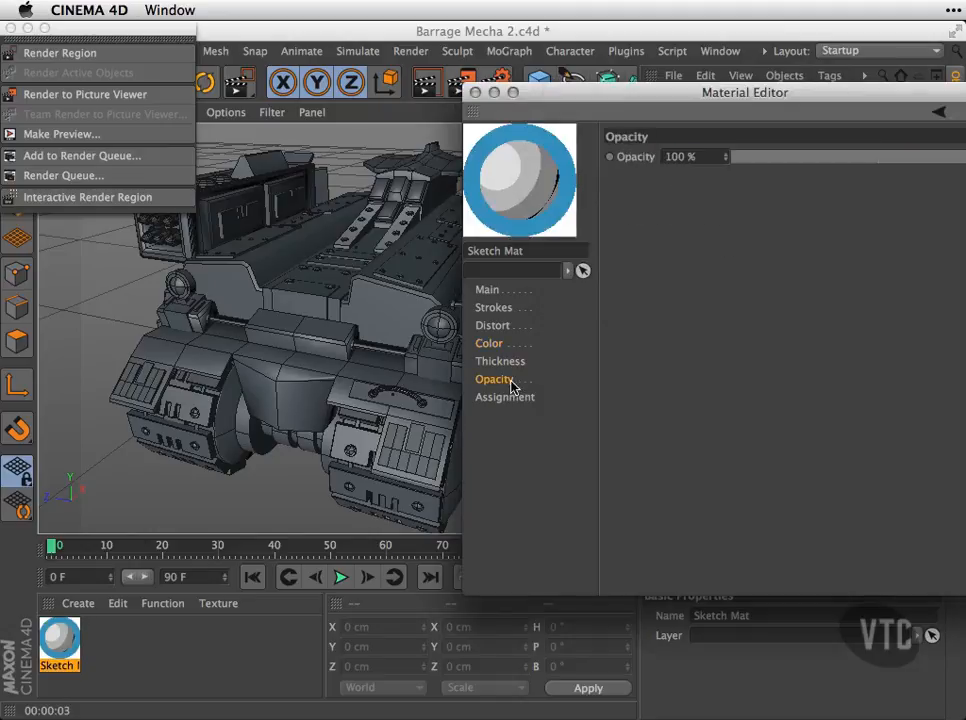
{"action": "left_click", "coordinate": [507, 328]}
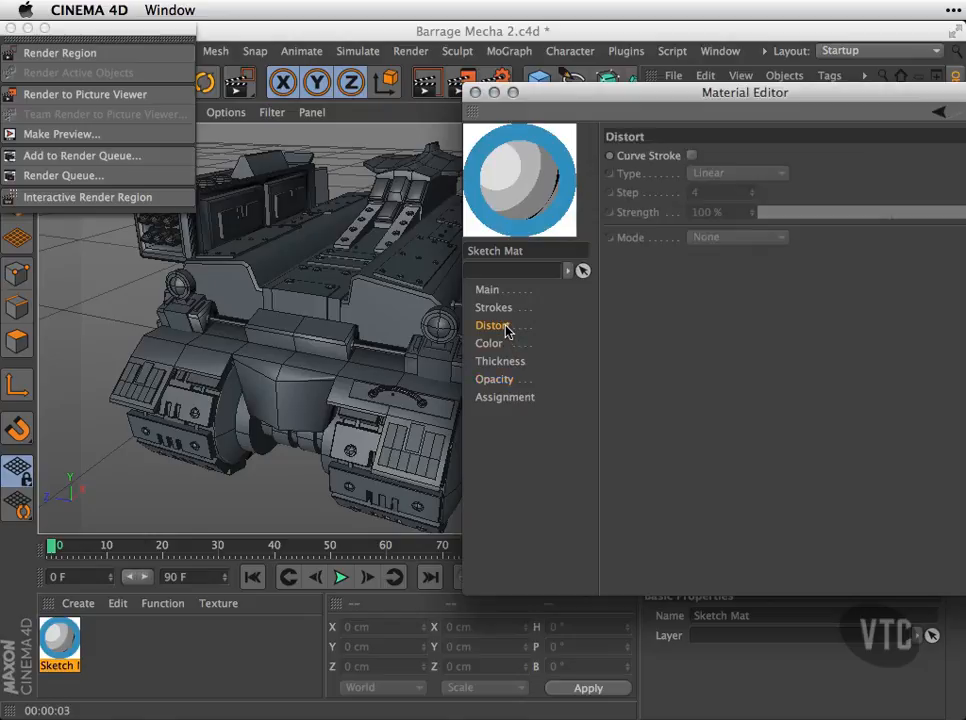
{"action": "left_click", "coordinate": [494, 308]}
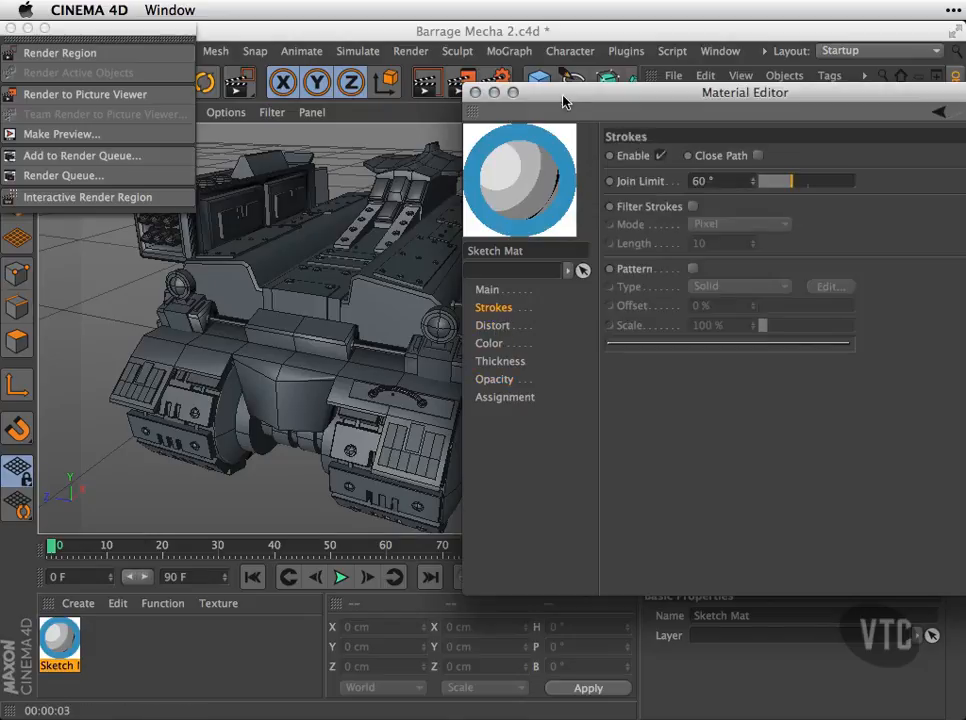
{"action": "left_click_drag", "start_coordinate": [565, 100], "coordinate": [632, 98]}
{"action": "left_click_drag", "start_coordinate": [218, 132], "coordinate": [466, 494]}
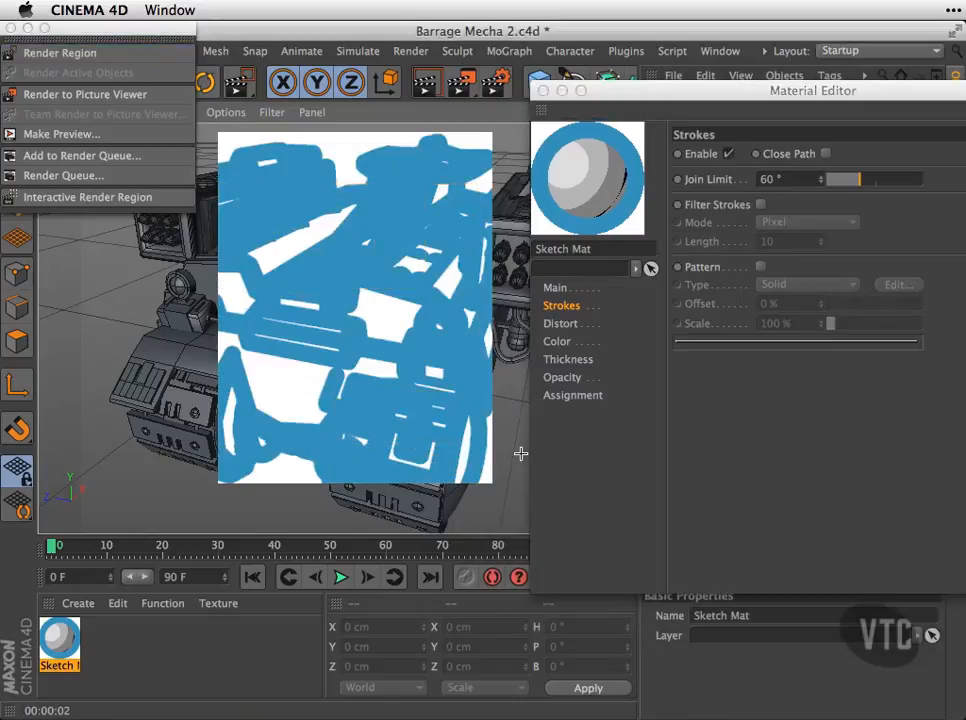
Step: Set the Sketch Mat's line thickness to 1 and render a region covering most of the mecha
{"action": "left_click", "coordinate": [572, 362]}
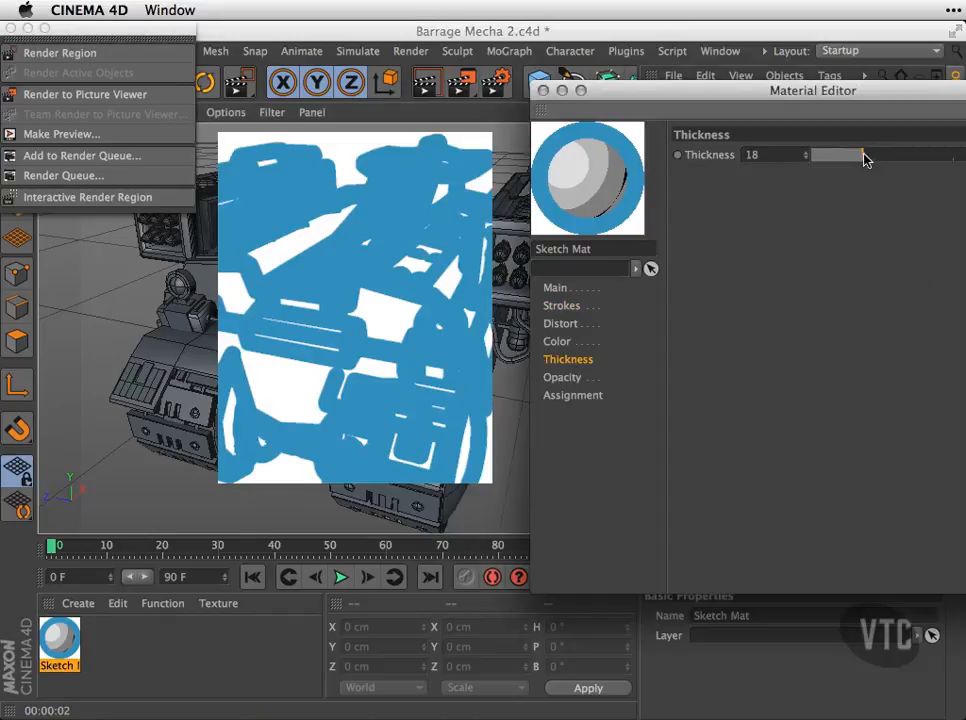
{"action": "left_click_drag", "start_coordinate": [864, 156], "coordinate": [828, 158]}
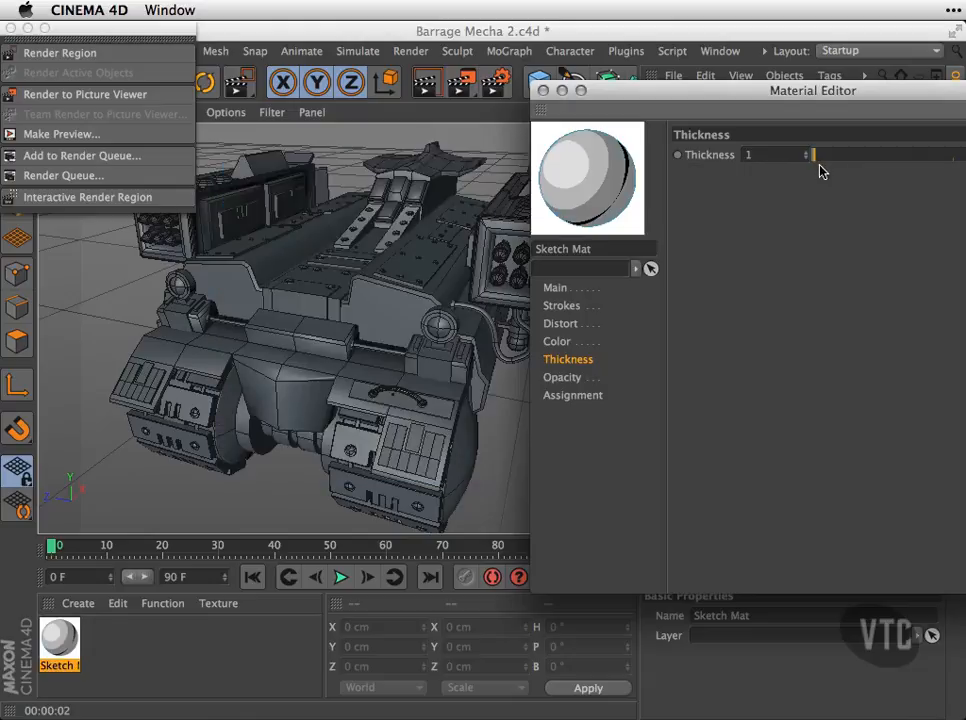
{"action": "left_click", "coordinate": [60, 53]}
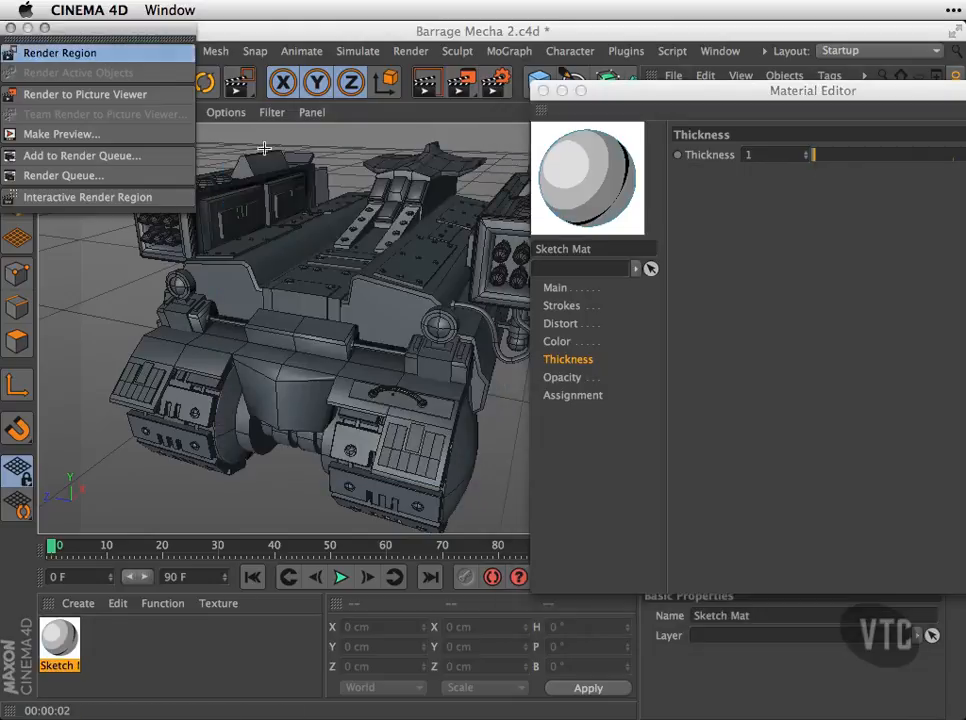
{"action": "left_click_drag", "start_coordinate": [224, 130], "coordinate": [513, 500]}
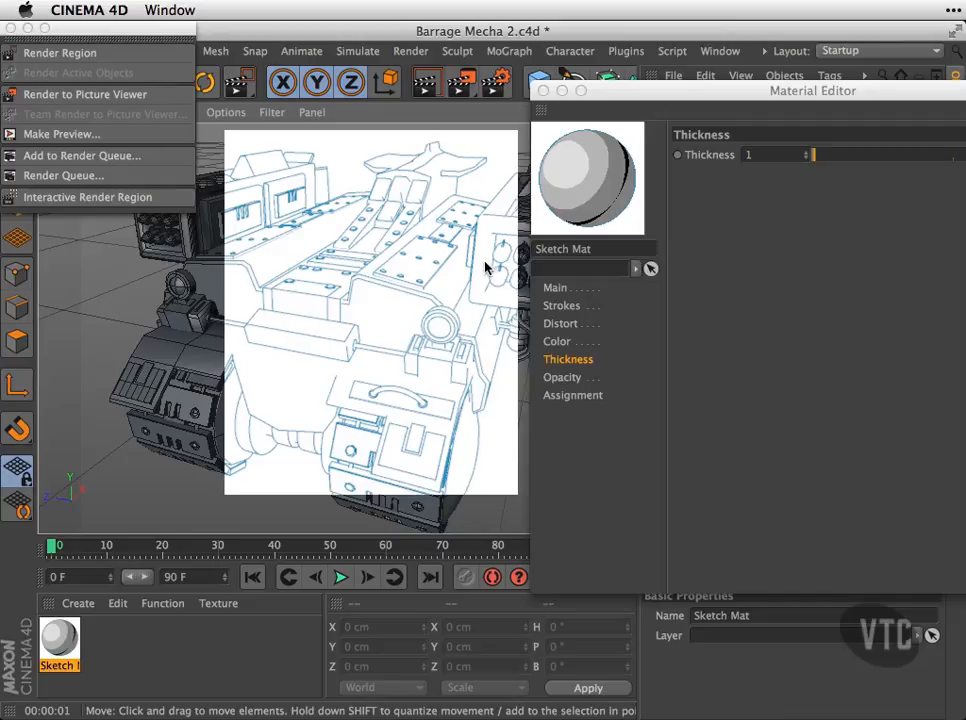
Step: Close the Material Editor and the floating render palette, and clear the region render from the viewport
{"action": "left_click", "coordinate": [543, 91]}
{"action": "left_click", "coordinate": [11, 29]}
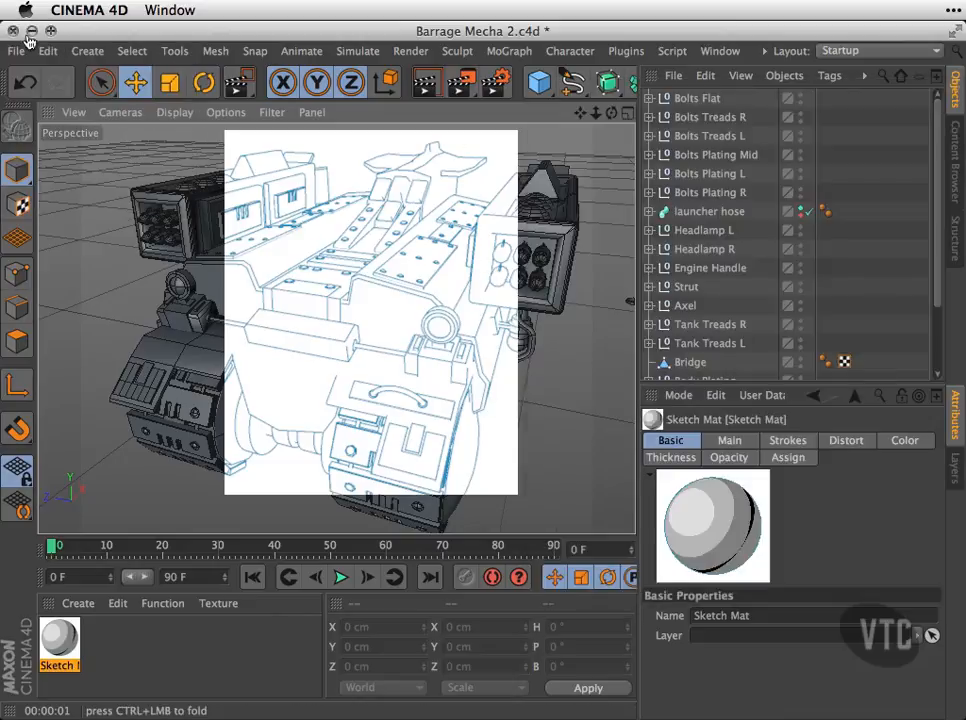
{"action": "left_click", "coordinate": [598, 395]}
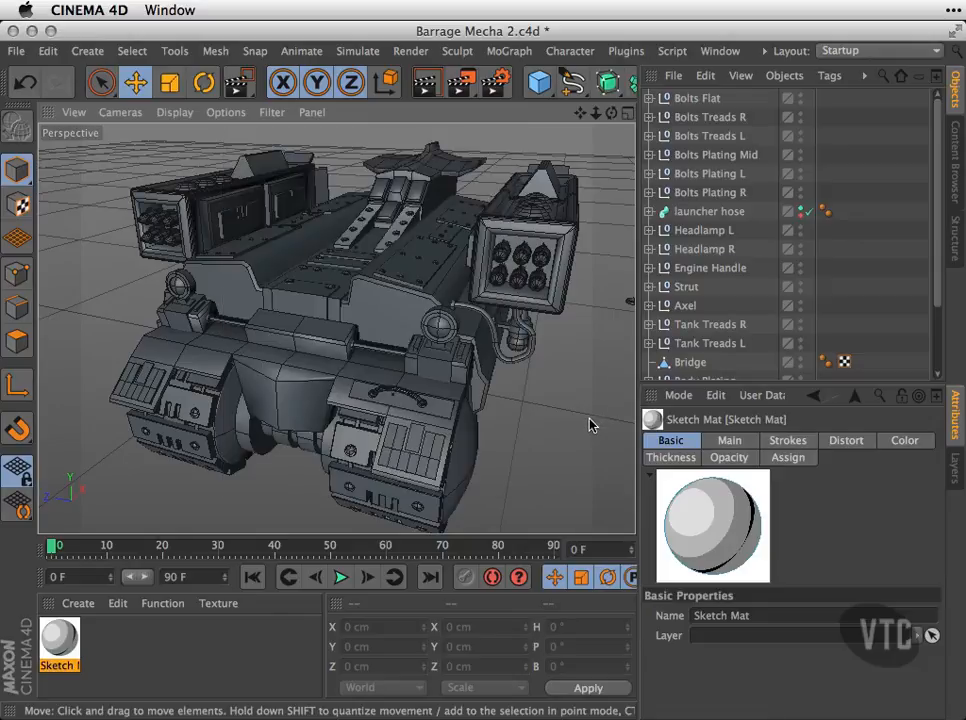